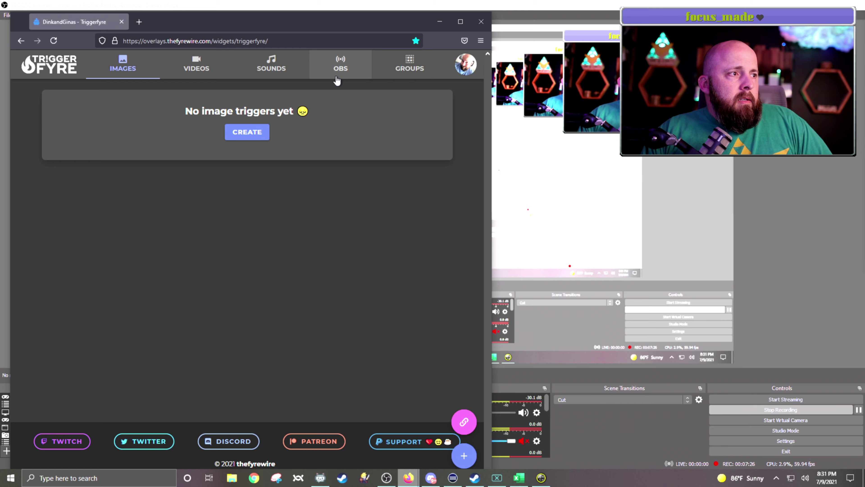
# Open the OBS triggers section in Triggerfyre.
pyautogui.click(339, 72)
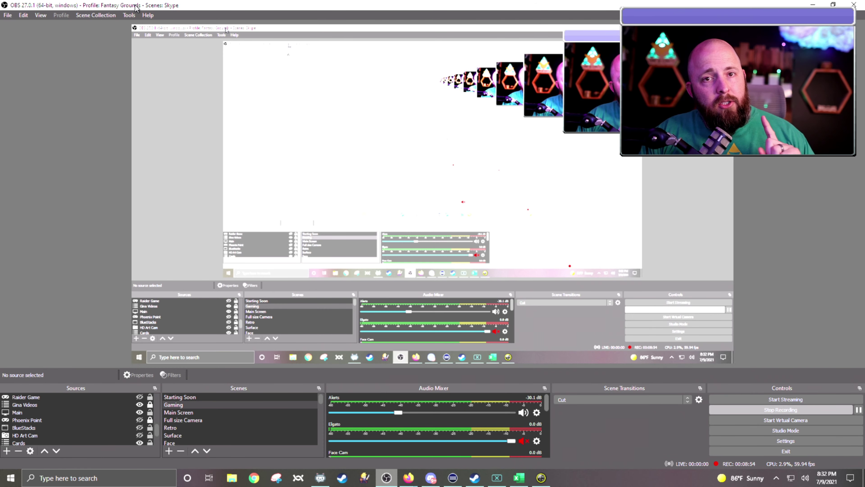
# Confirm the OBS WebSockets server is enabled on port 4444 with authentication, then return to Firefox.
pyautogui.click(129, 15)
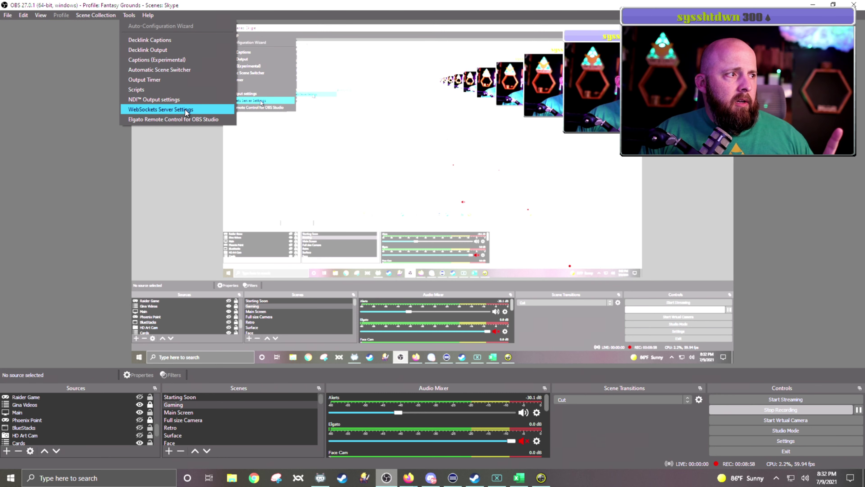
pyautogui.click(196, 110)
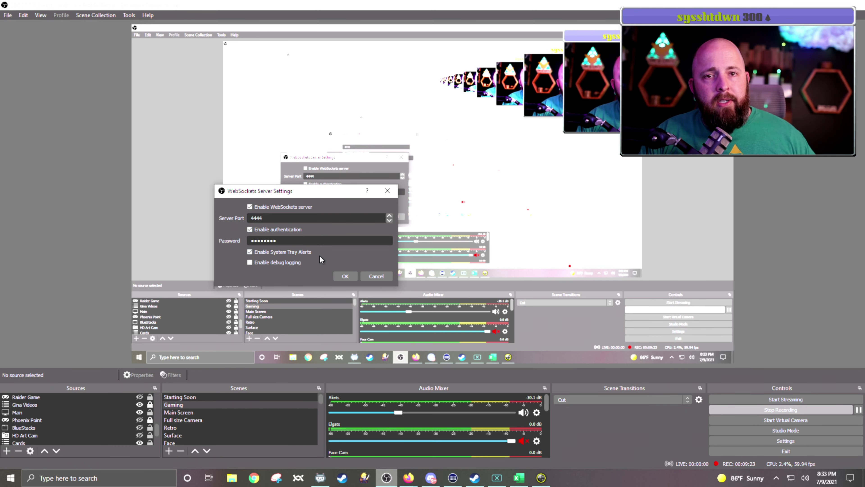
pyautogui.click(350, 278)
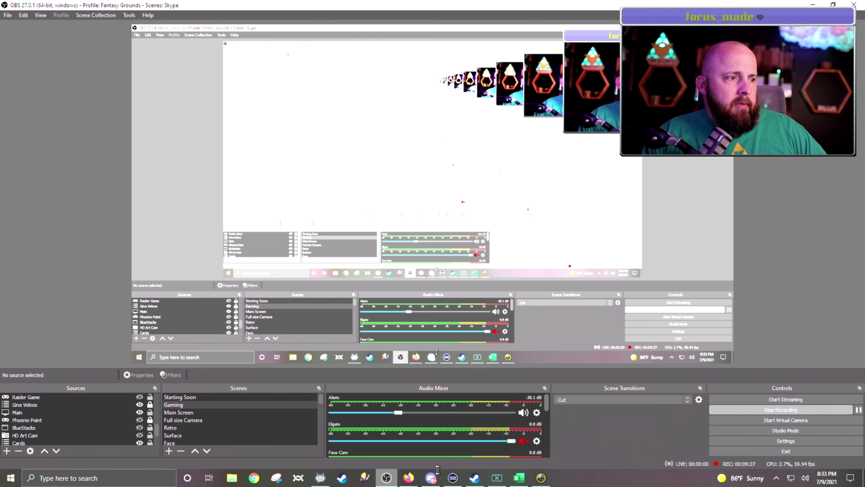
pyautogui.click(408, 477)
# Connect Triggerfyre to OBS at localhost:4444.
pyautogui.click(468, 444)
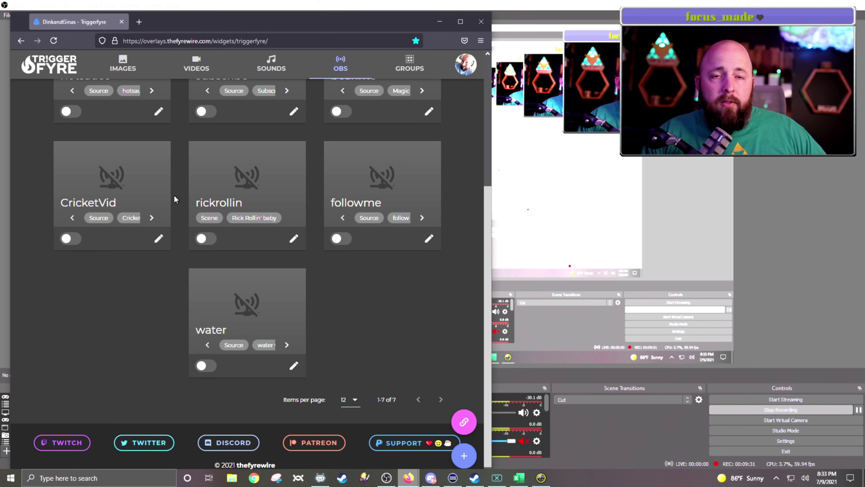
pyautogui.scroll(5, 290, 167)
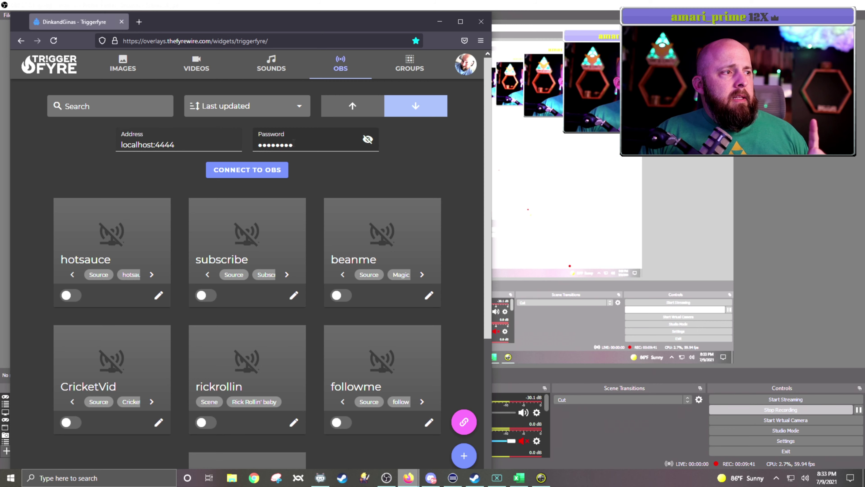
pyautogui.click(251, 172)
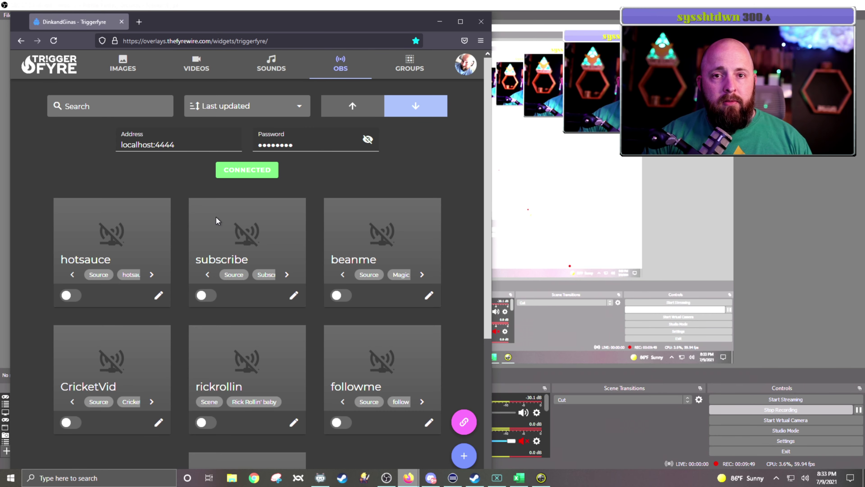
# Start a new OBS trigger.
pyautogui.scroll(-3, 374, 235)
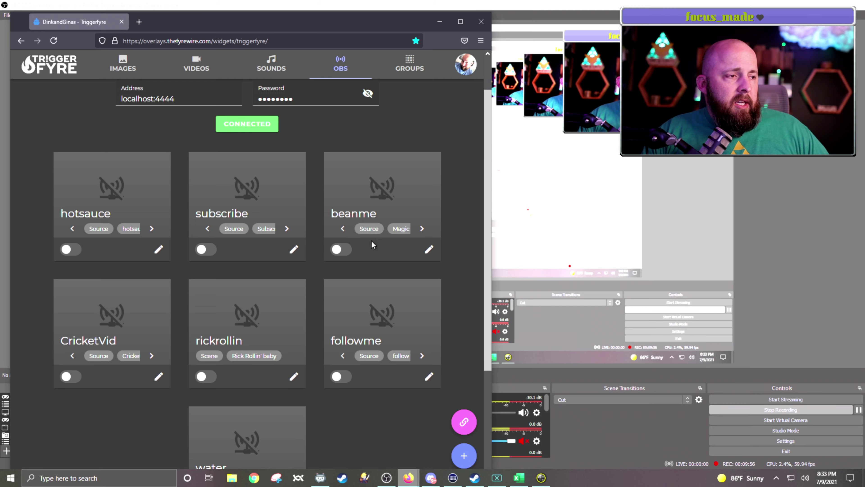
pyautogui.scroll(-1, 342, 387)
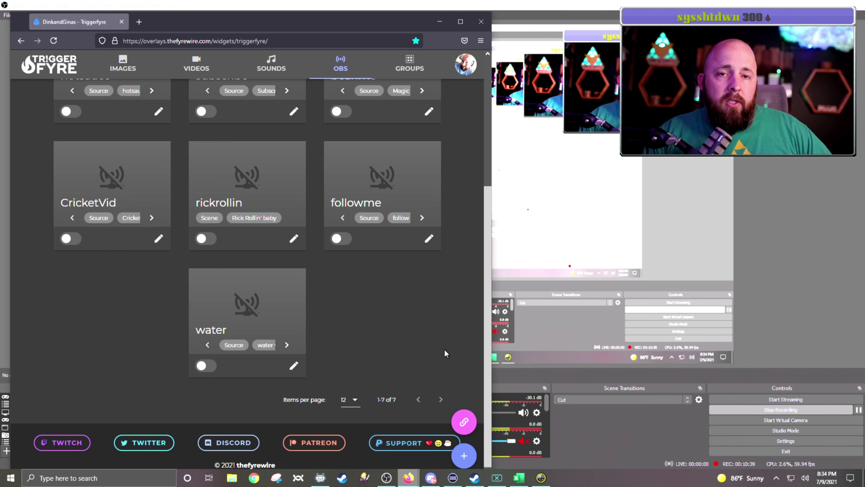
pyautogui.click(464, 455)
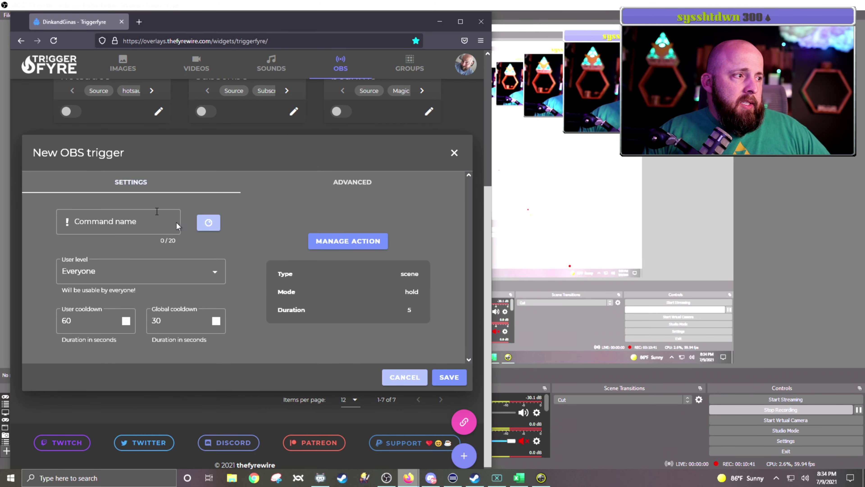
# Name the trigger Gina1 for Broadcaster only, with both cooldowns 0, and make its action toggle a source.
pyautogui.click(142, 232)
pyautogui.write('Ginal')
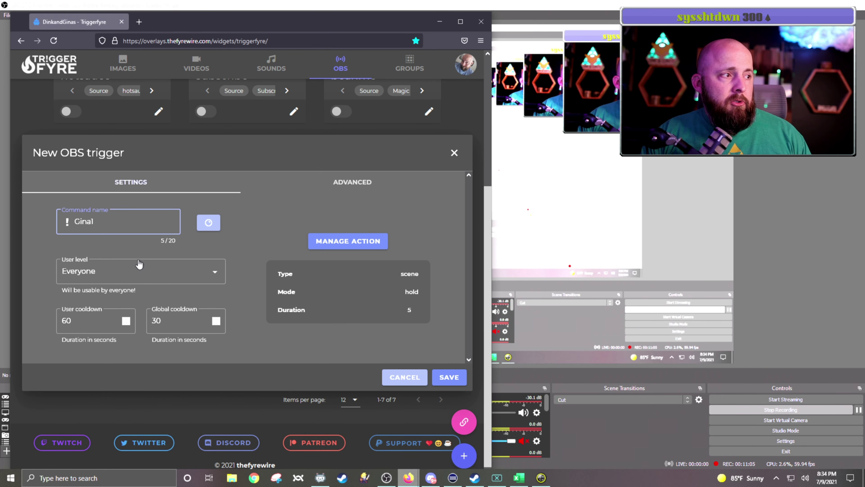
pyautogui.click(138, 273)
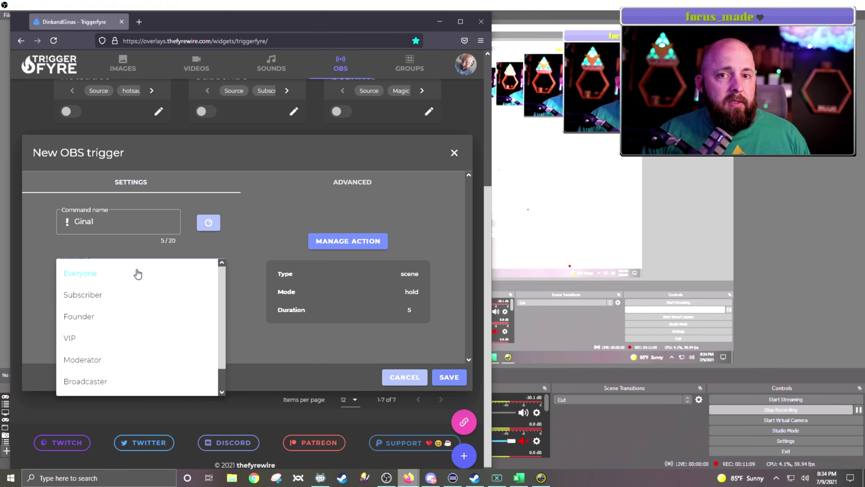
pyautogui.click(114, 382)
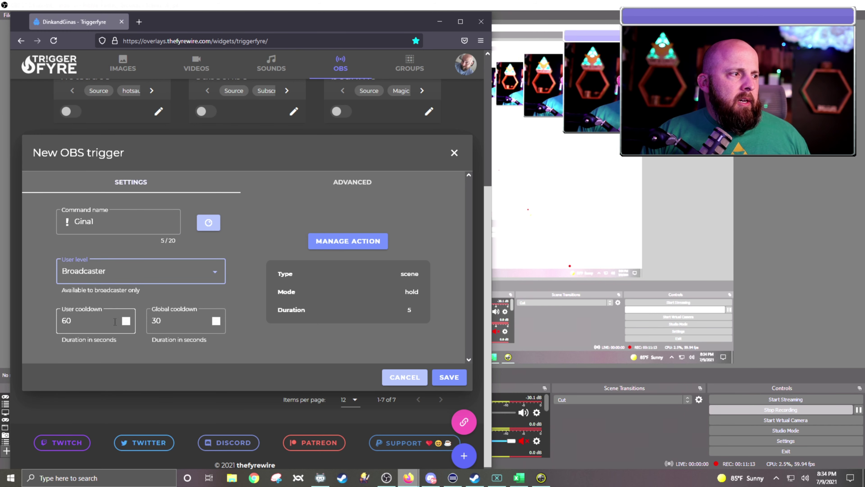
pyautogui.doubleClick(73, 322)
pyautogui.write('0')
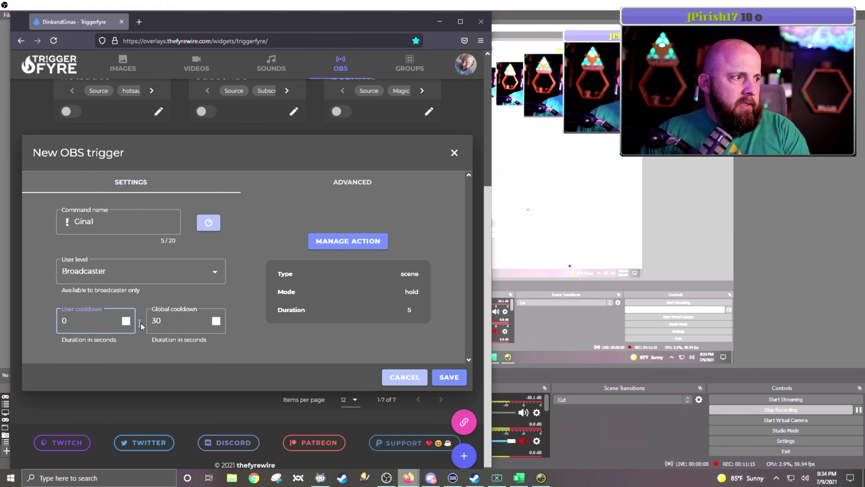
pyautogui.doubleClick(177, 318)
pyautogui.write('0')
pyautogui.click(241, 266)
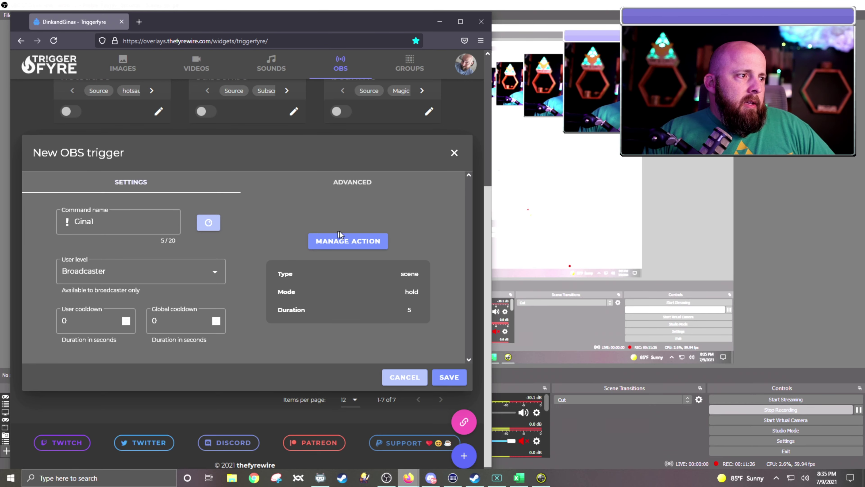
pyautogui.click(346, 242)
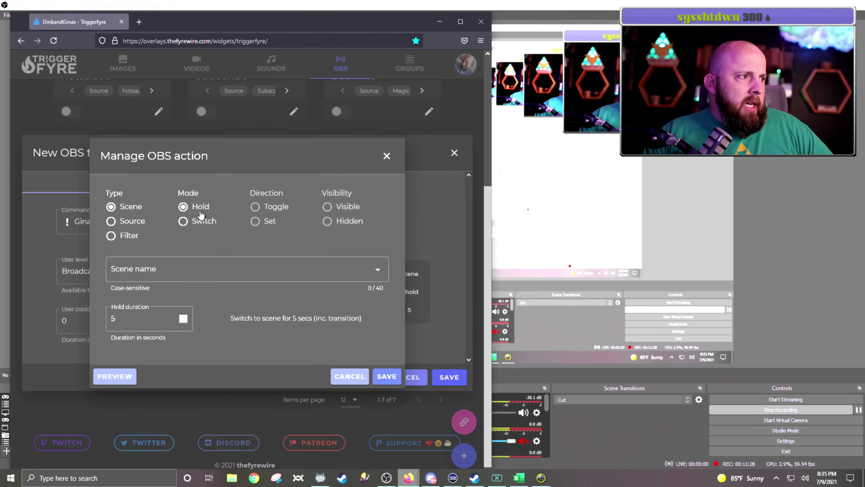
pyautogui.click(112, 222)
# Point the action at the Gina 1 source in the Gina Videos scene.
pyautogui.click(216, 274)
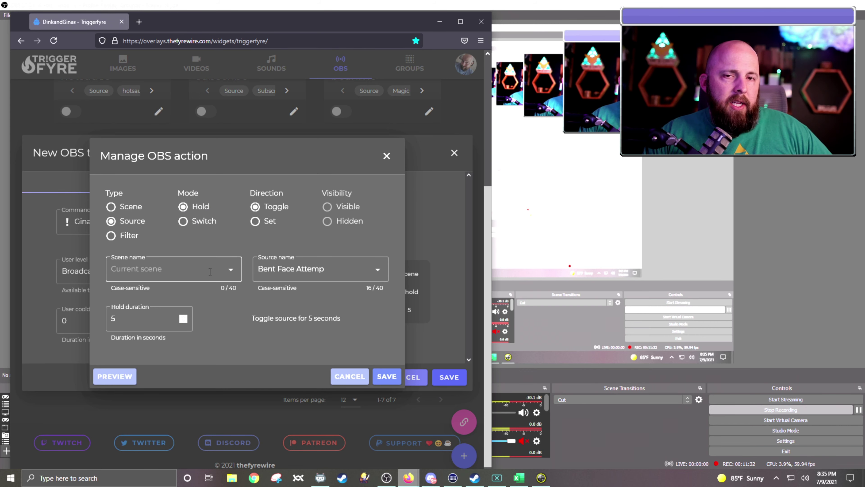
pyautogui.click(232, 269)
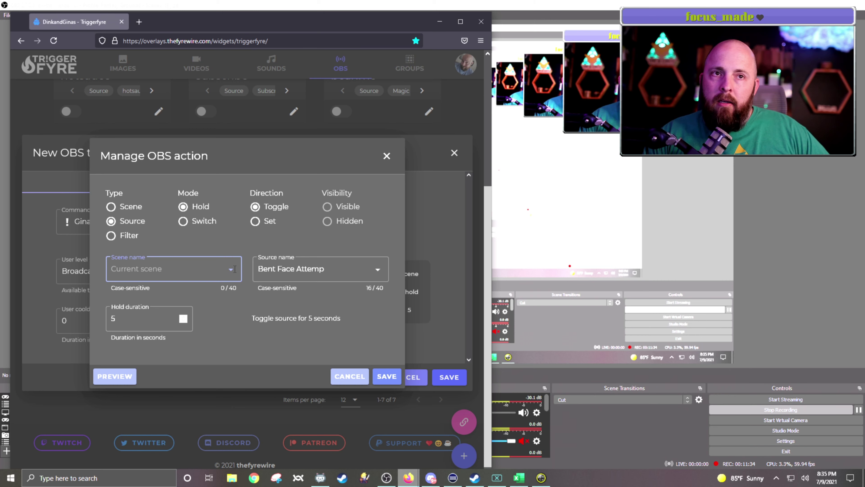
pyautogui.click(231, 269)
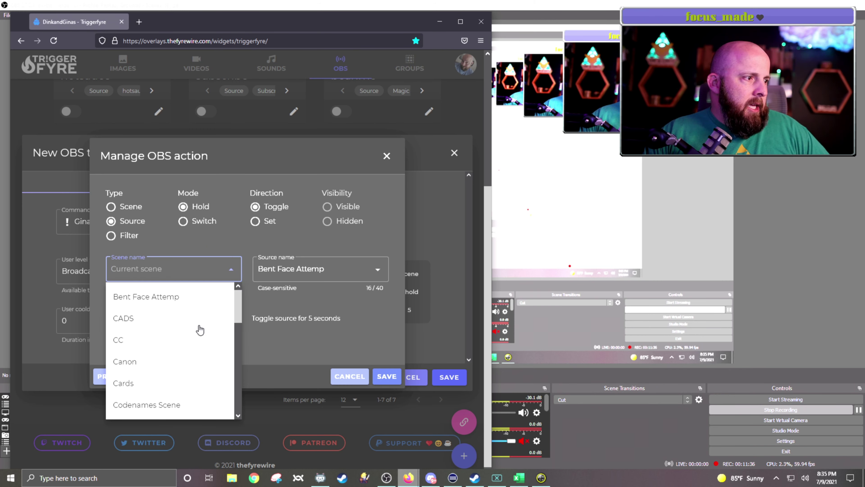
pyautogui.scroll(-8, 199, 329)
pyautogui.scroll(2, 199, 329)
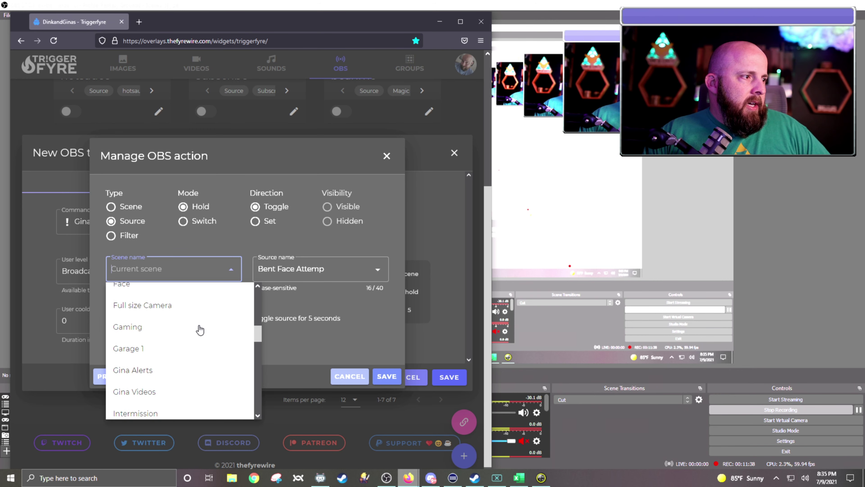
pyautogui.scroll(-4, 199, 329)
pyautogui.click(168, 303)
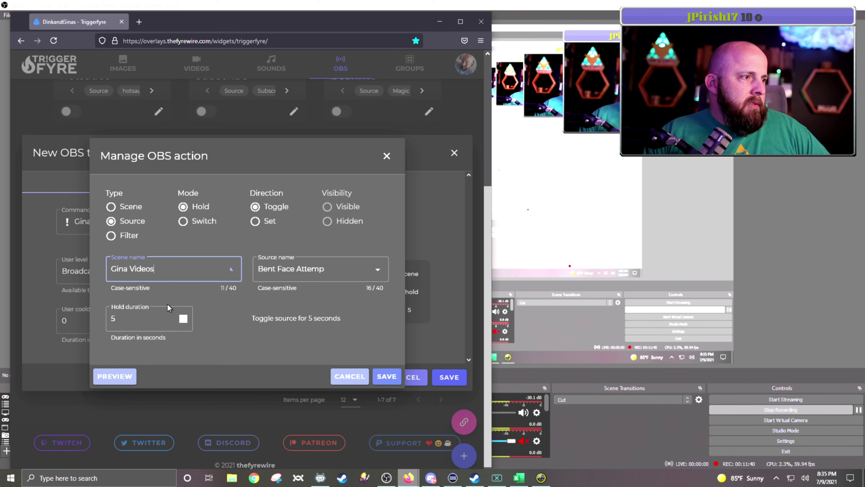
pyautogui.click(306, 269)
pyautogui.click(308, 296)
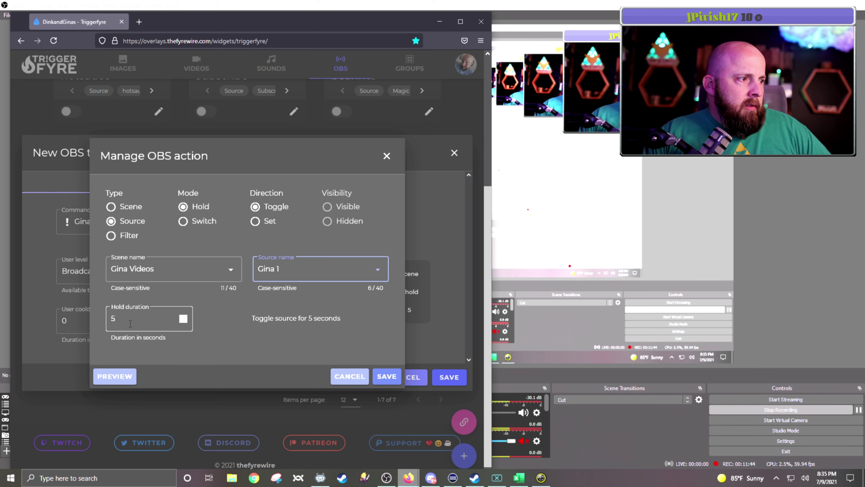
# Set the hold duration to 10 seconds and preview the toggle in OBS.
pyautogui.press('Tab')
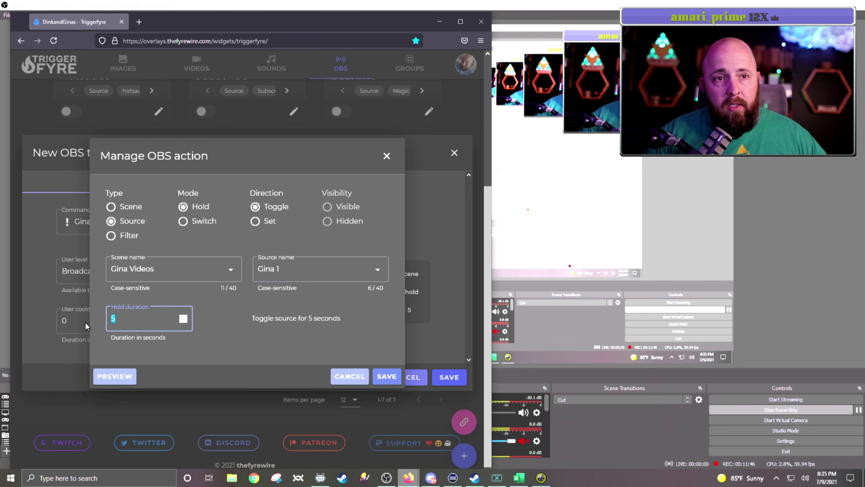
pyautogui.write('10')
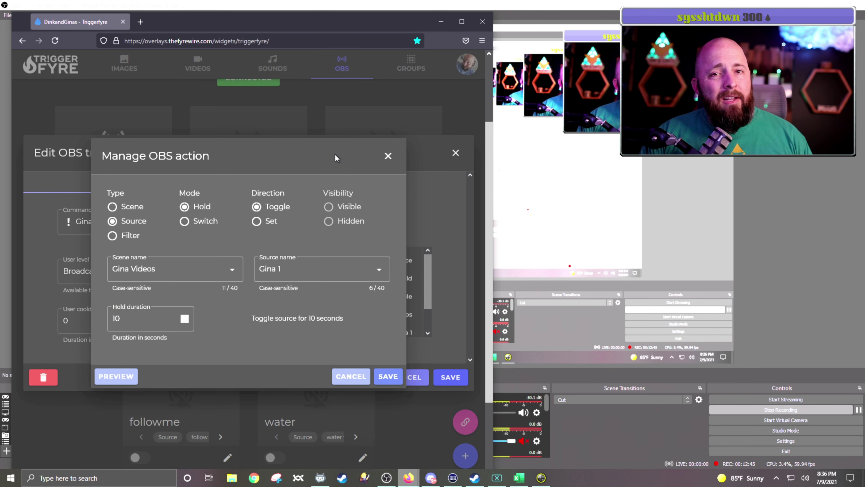
pyautogui.click(121, 381)
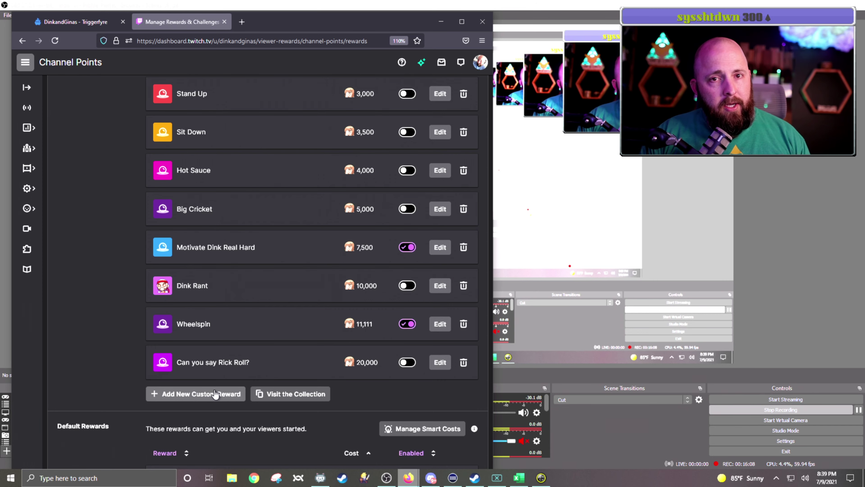
# Start creating a new Twitch custom reward.
pyautogui.click(200, 395)
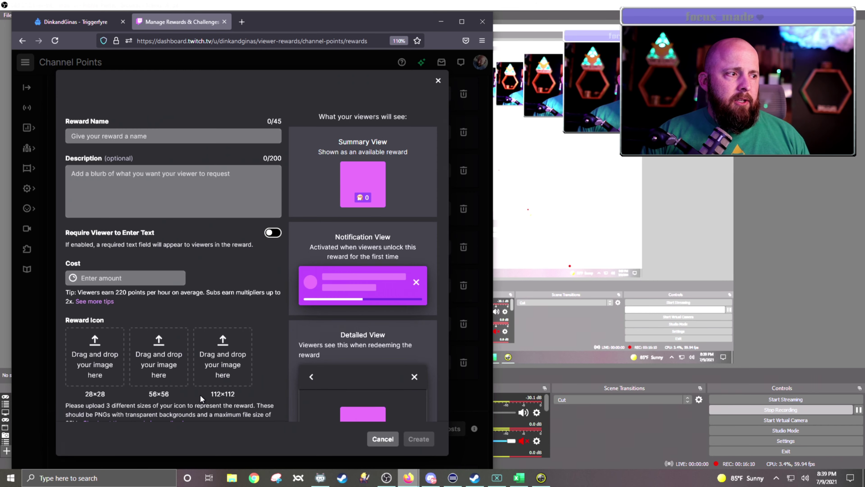
# Create the 'Gina Videos' reward with description 'hello', cost 100, skipping the request queue.
pyautogui.click(150, 141)
pyautogui.write('Gina')
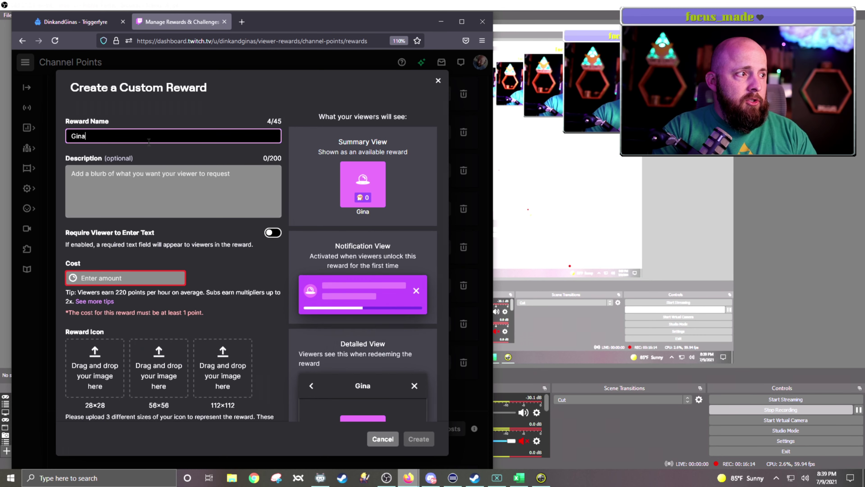
pyautogui.write(' Videos')
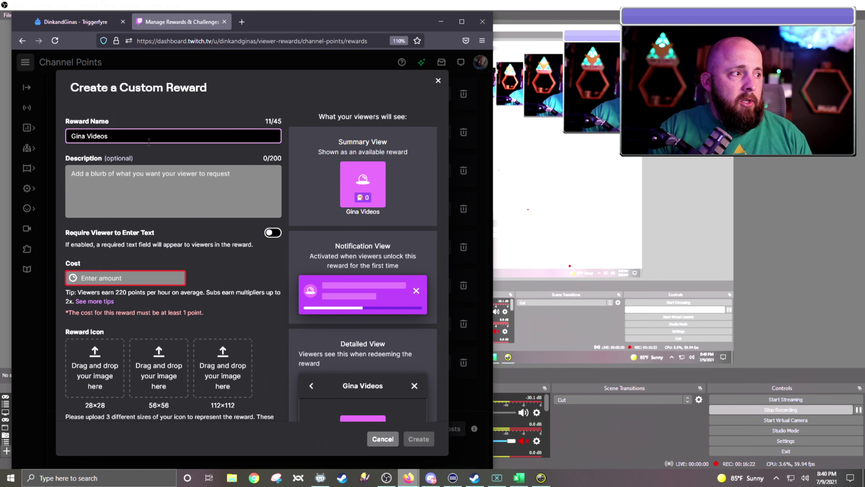
pyautogui.hotkey('shift', 'Left')
pyautogui.hotkey('shift', 'Left')
pyautogui.hotkey('shift', 'Left')
pyautogui.hotkey('shift', 'Left')
pyautogui.hotkey('shift', 'Left')
pyautogui.hotkey('shift', 'Left')
pyautogui.hotkey('shift', 'Left')
pyautogui.hotkey('shift', 'Left')
pyautogui.hotkey('shift', 'Left')
pyautogui.hotkey('shift', 'Left')
pyautogui.hotkey('ctrl', 'c')
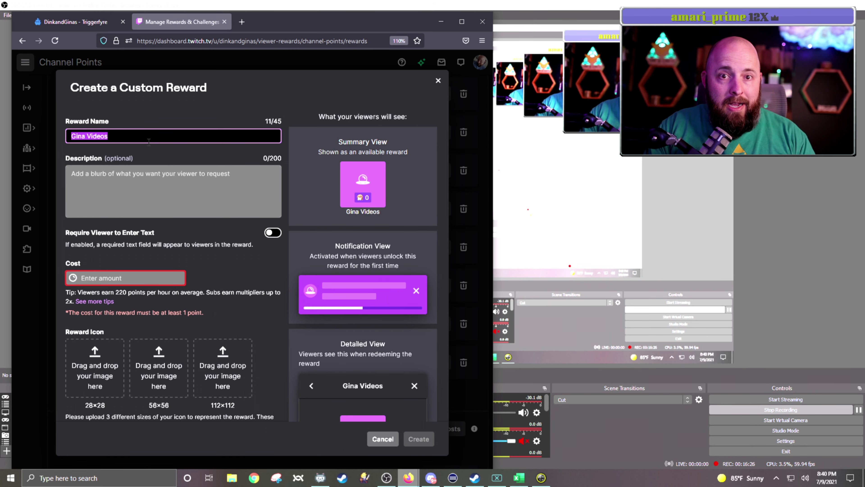
pyautogui.click(127, 184)
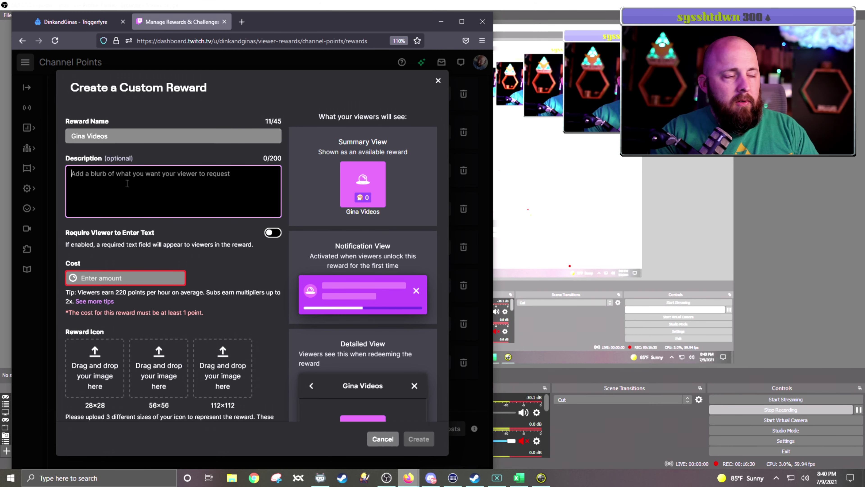
pyautogui.write('hello')
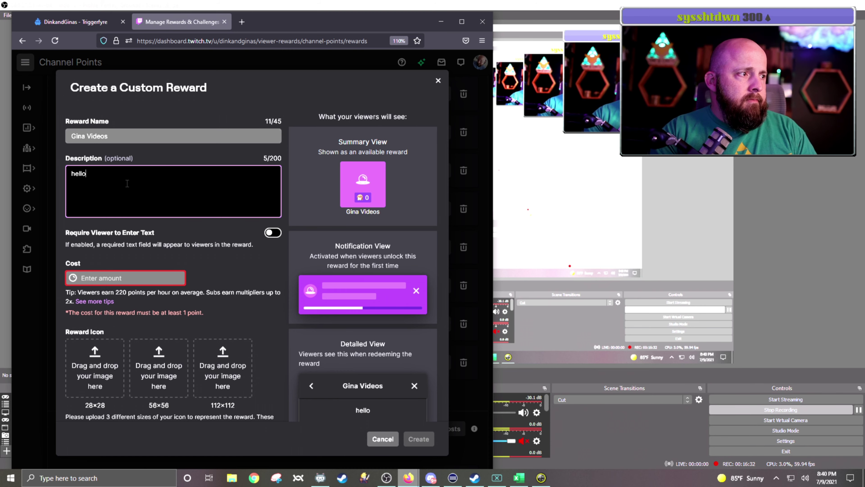
pyautogui.click(107, 279)
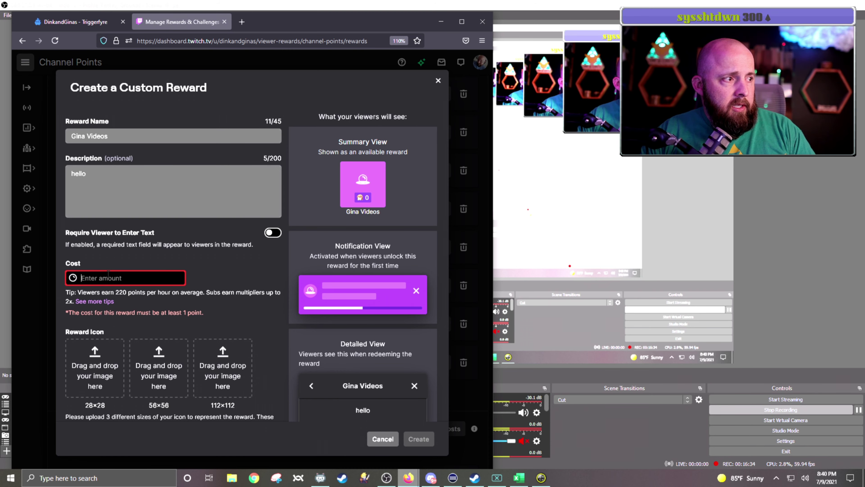
pyautogui.write('100')
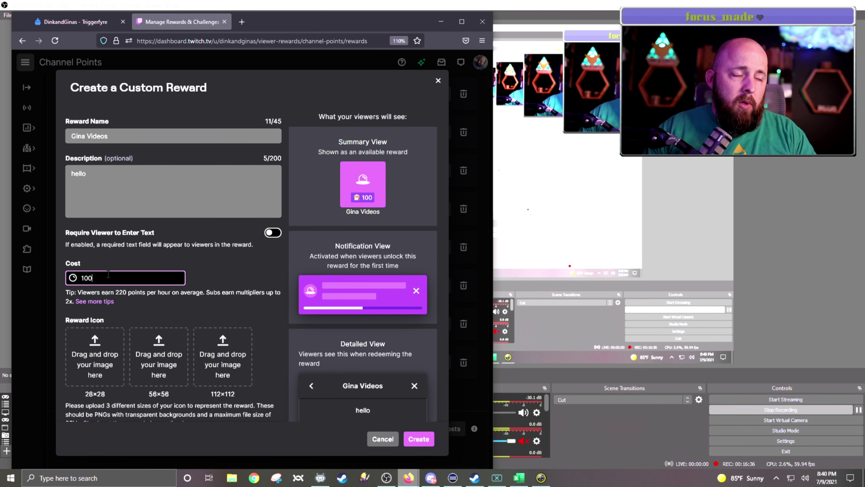
pyautogui.scroll(-3, 109, 358)
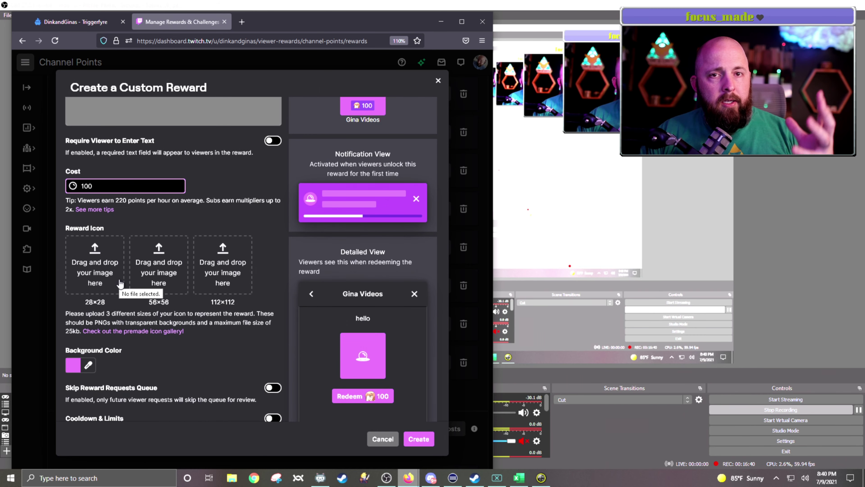
pyautogui.scroll(-5, 122, 296)
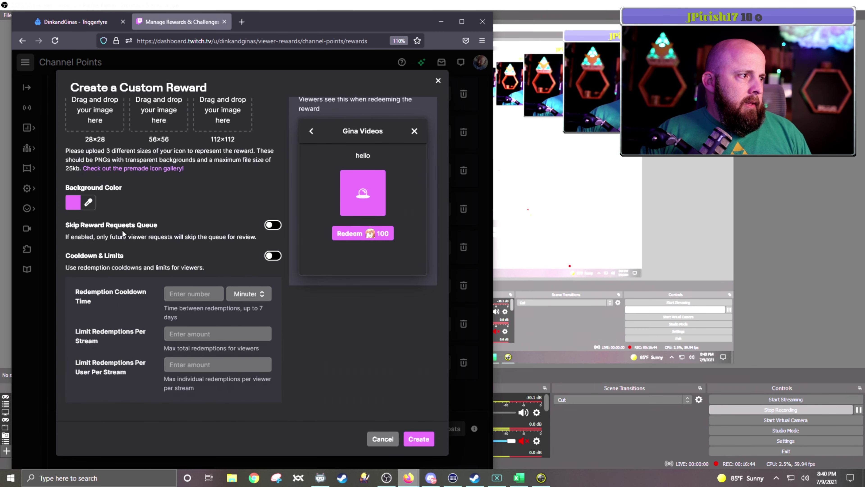
pyautogui.click(272, 226)
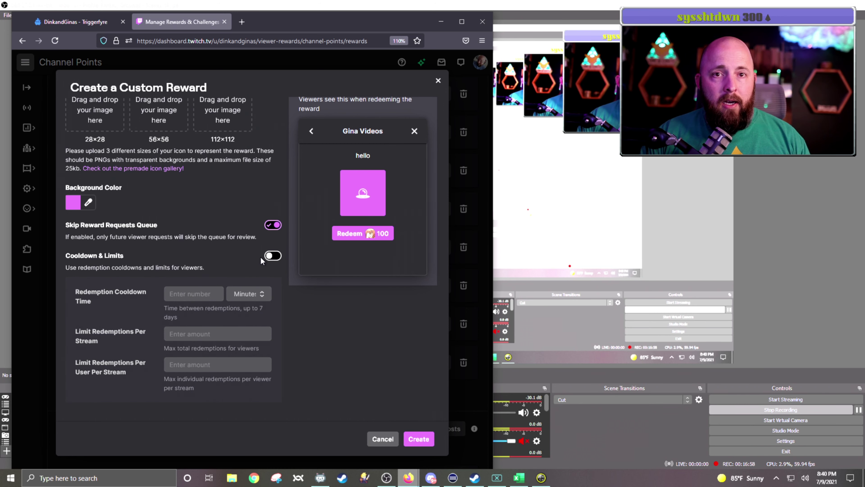
pyautogui.click(416, 439)
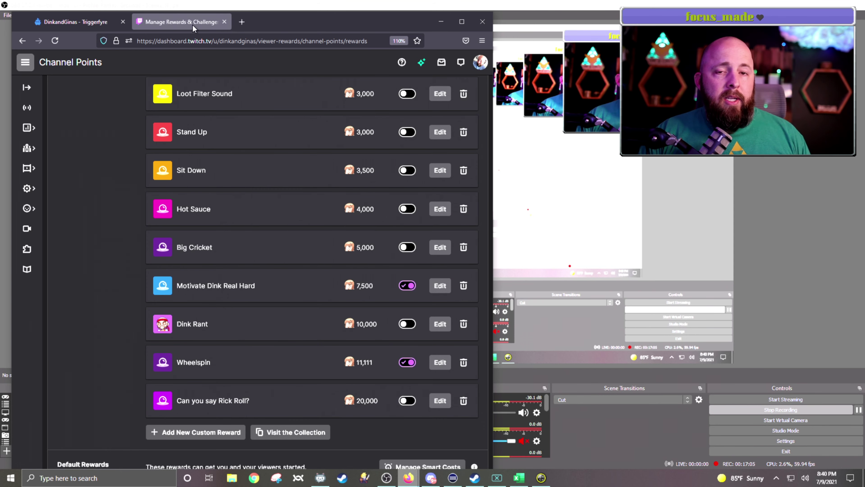
# On Triggerfyre's Groups page, start a new group trigger named 'Gina Videos'.
pyautogui.click(79, 22)
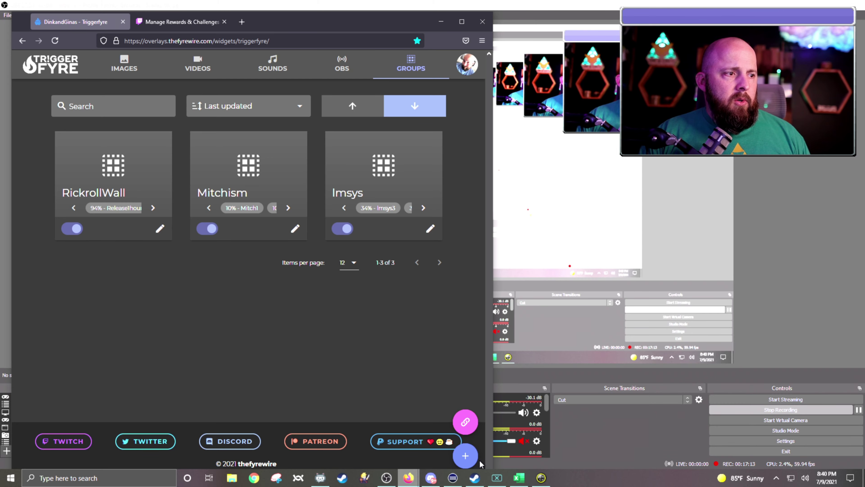
pyautogui.click(464, 456)
pyautogui.click(143, 220)
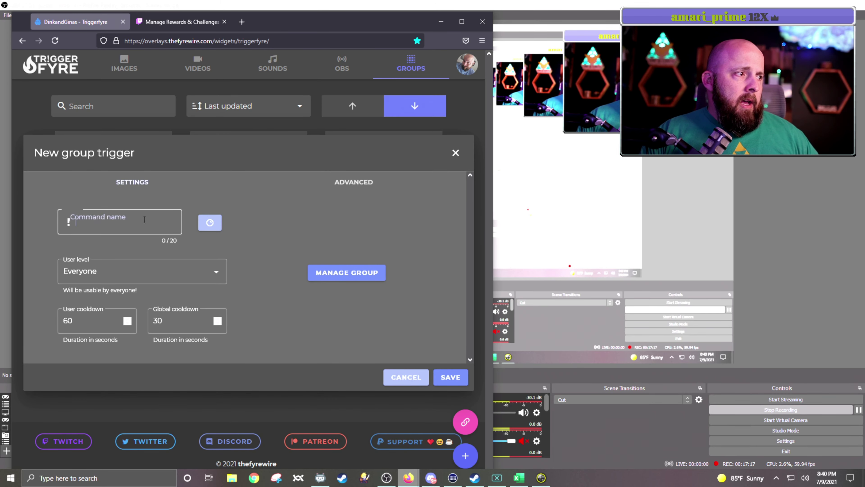
pyautogui.write('Gina Videos')
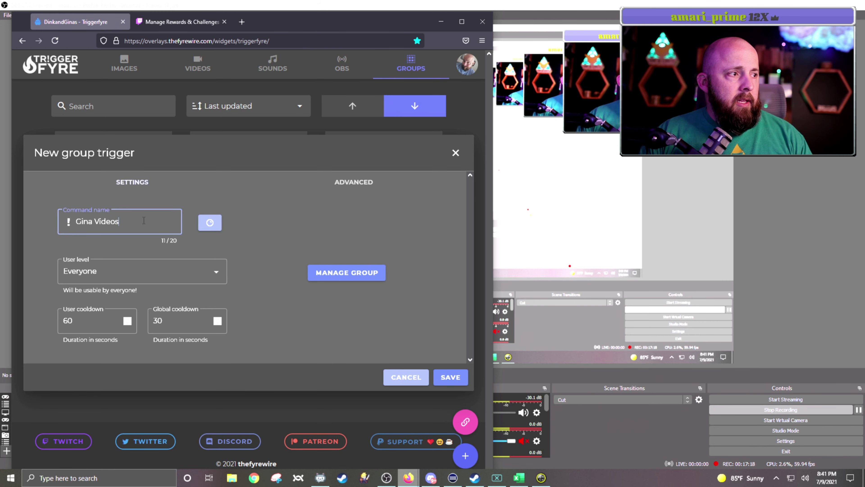
# Link the group trigger to the 'Gina Videos' reward by pasting its name and saving.
pyautogui.click(208, 226)
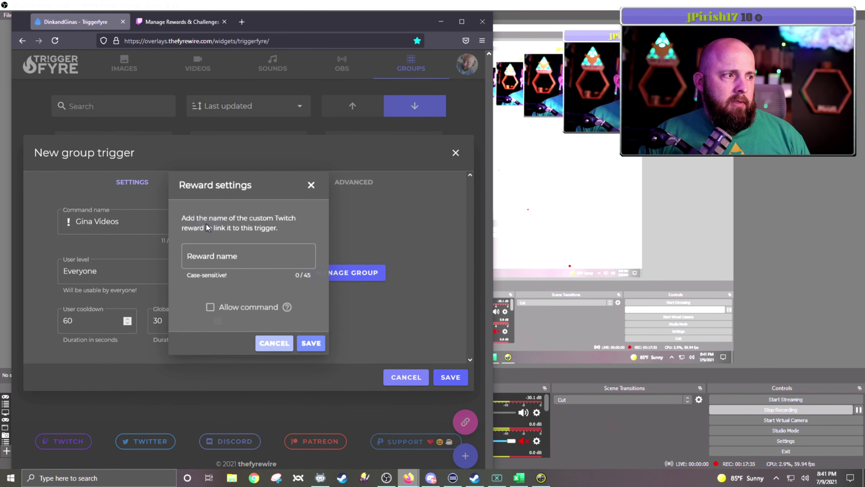
pyautogui.click(244, 258)
pyautogui.hotkey('ctrl', 'v')
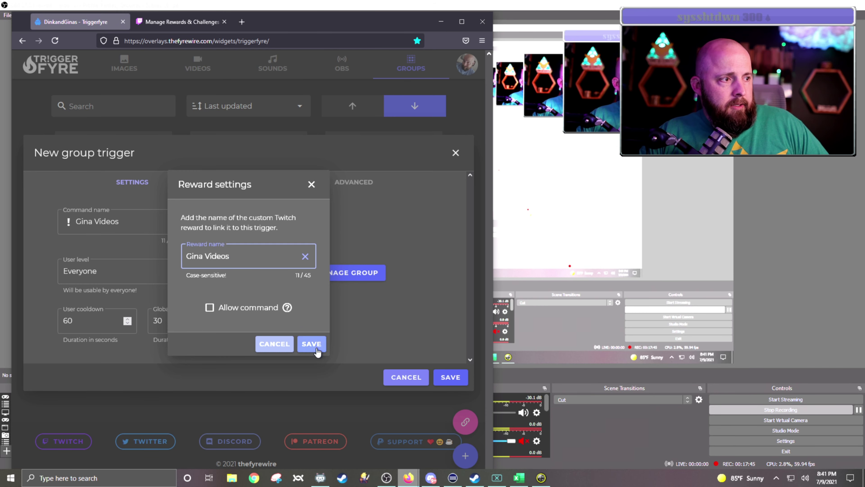
pyautogui.click(311, 344)
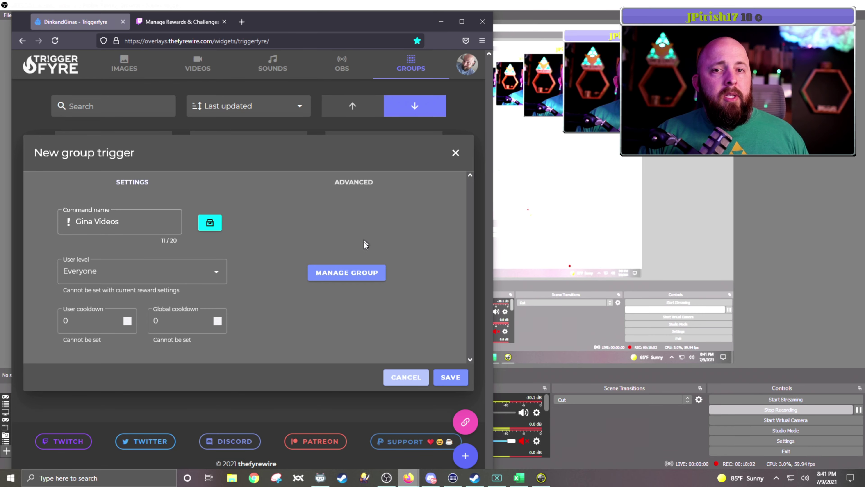
# Add Gina1, Gina2 and Gina3 as triggers in the random group.
pyautogui.click(345, 275)
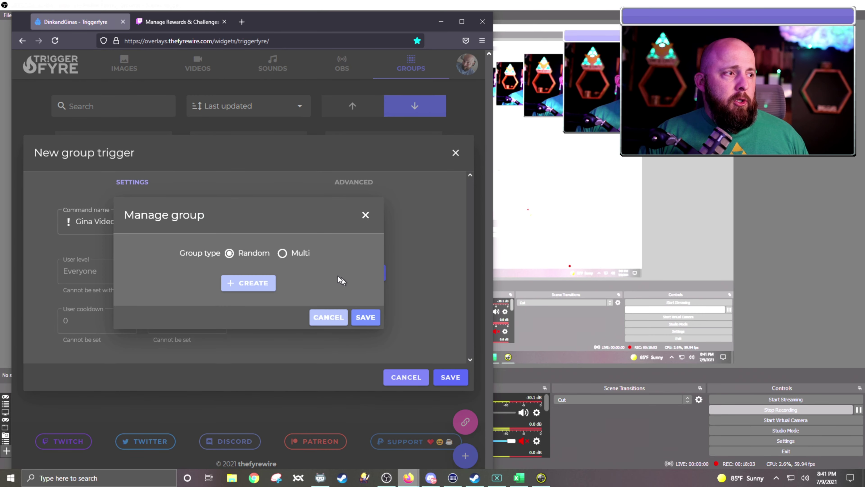
pyautogui.click(235, 289)
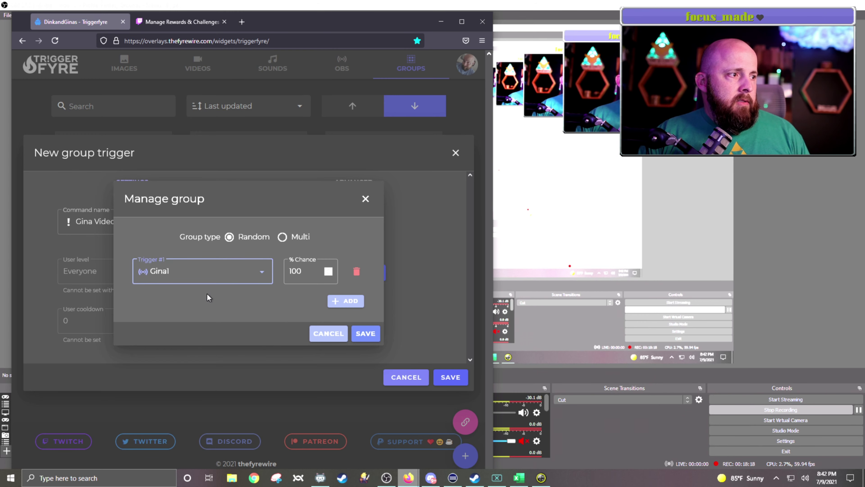
pyautogui.click(341, 300)
pyautogui.click(218, 284)
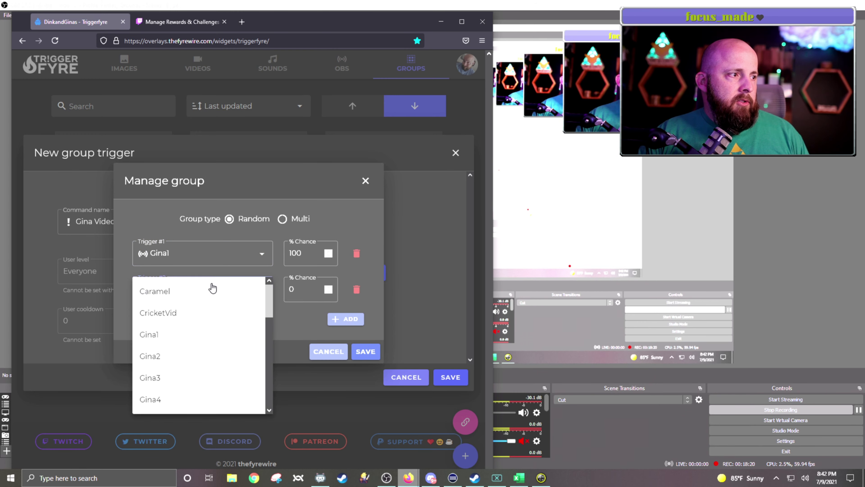
pyautogui.click(174, 355)
pyautogui.click(352, 321)
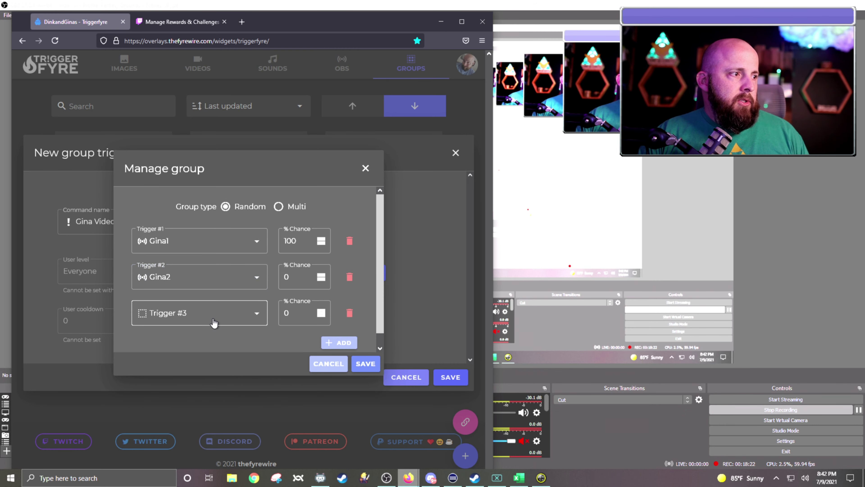
pyautogui.click(208, 315)
pyautogui.click(171, 407)
# Add Gina4 and Gina5 as the fourth and fifth random group triggers.
pyautogui.click(337, 342)
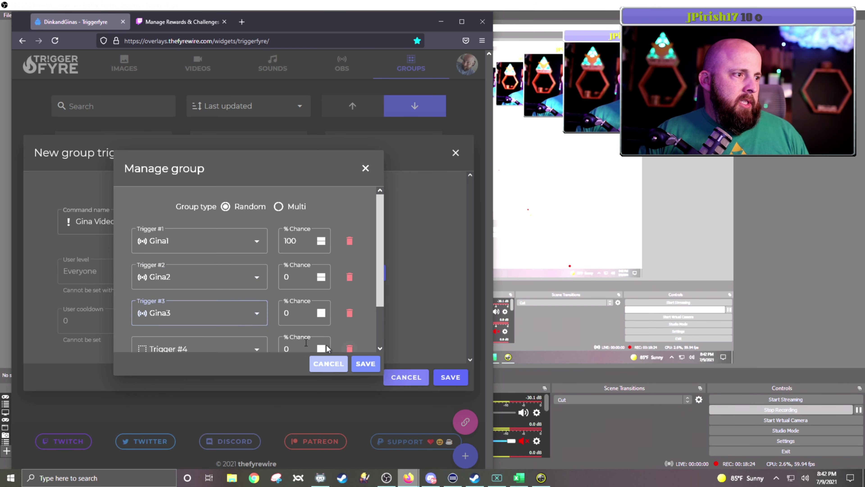
pyautogui.scroll(-2, 185, 316)
pyautogui.scroll(-2, 190, 322)
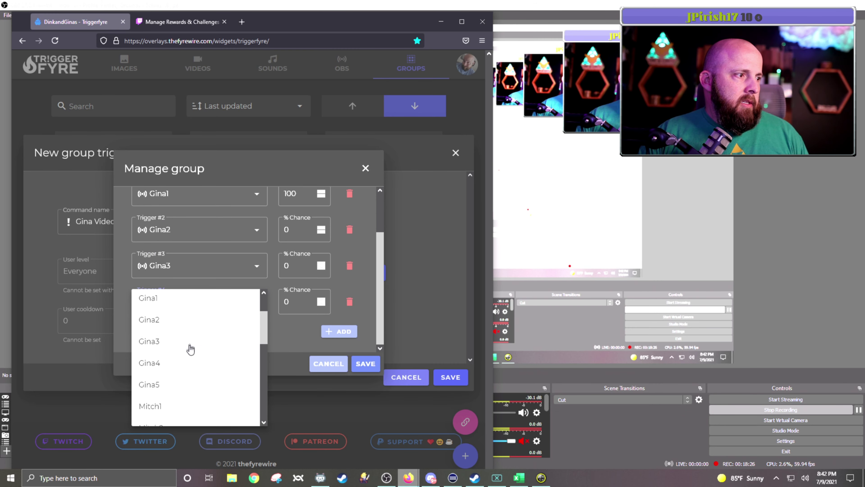
pyautogui.click(168, 370)
pyautogui.click(338, 330)
pyautogui.scroll(-2, 183, 309)
pyautogui.click(183, 310)
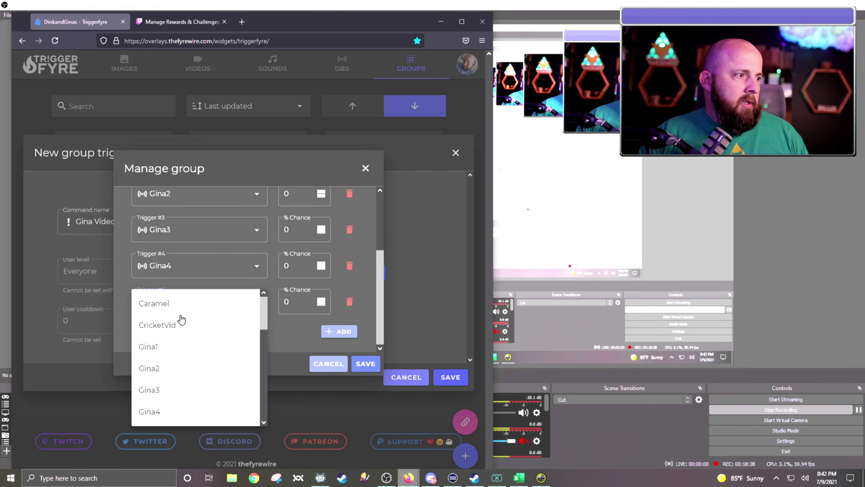
pyautogui.scroll(-2, 169, 410)
pyautogui.click(165, 392)
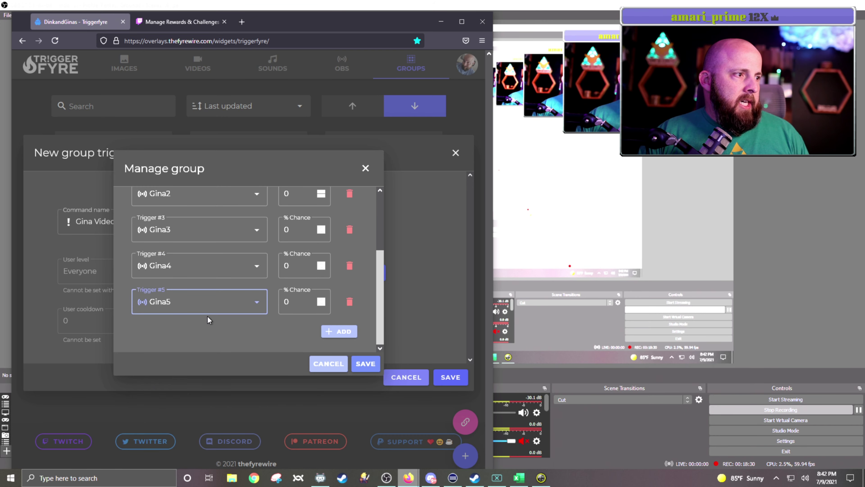
pyautogui.scroll(3, 209, 319)
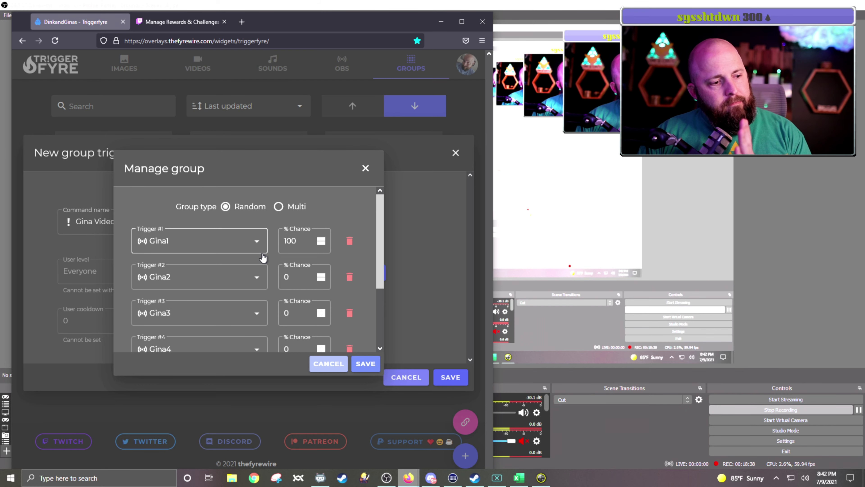
pyautogui.scroll(-2, 250, 261)
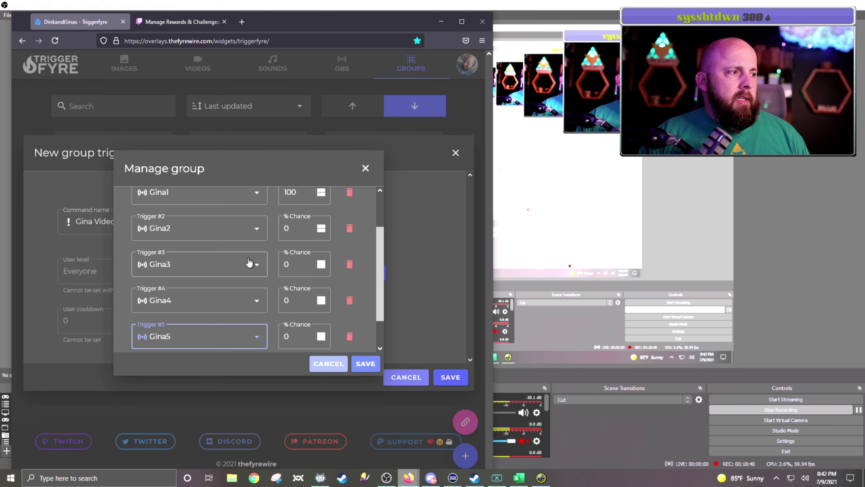
pyautogui.scroll(2, 249, 261)
# Change the Gina clips' % Chance values from 100 to 20 in the GinaVideos group.
pyautogui.doubleClick(290, 240)
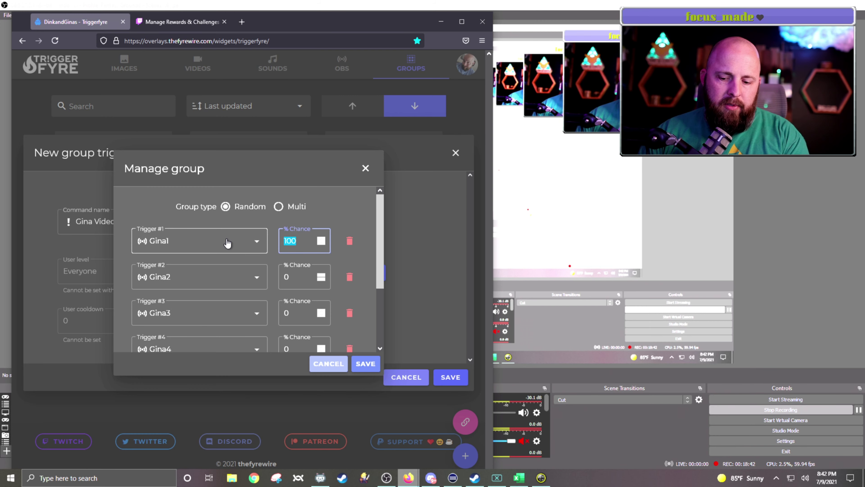
pyautogui.write('2020')
pyautogui.doubleClick(287, 313)
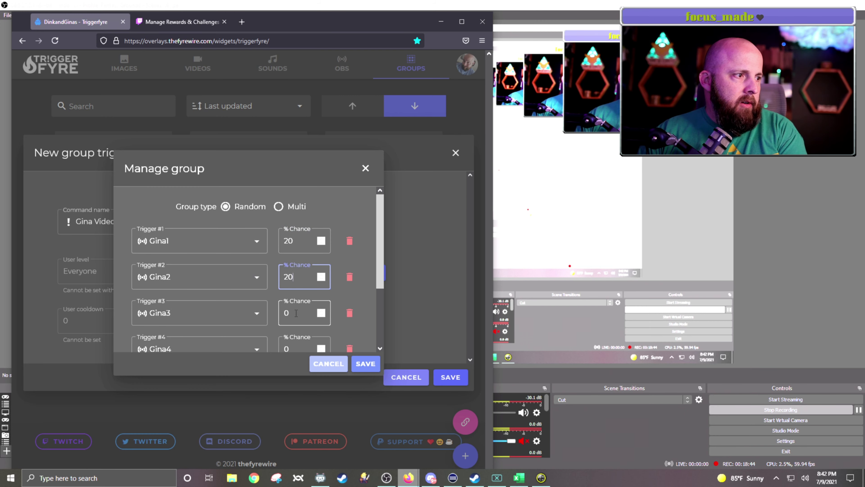
pyautogui.write('20')
pyautogui.scroll(-2, 292, 308)
pyautogui.doubleClick(296, 304)
pyautogui.write('20')
pyautogui.doubleClick(288, 336)
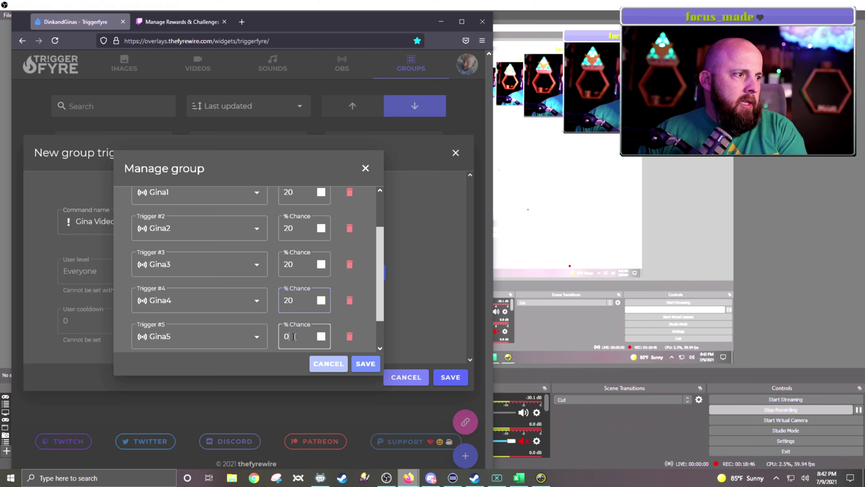
pyautogui.write('20')
pyautogui.scroll(2, 305, 296)
# Save the group's trigger chances and then the new GinaVideos group trigger.
pyautogui.scroll(-2, 302, 292)
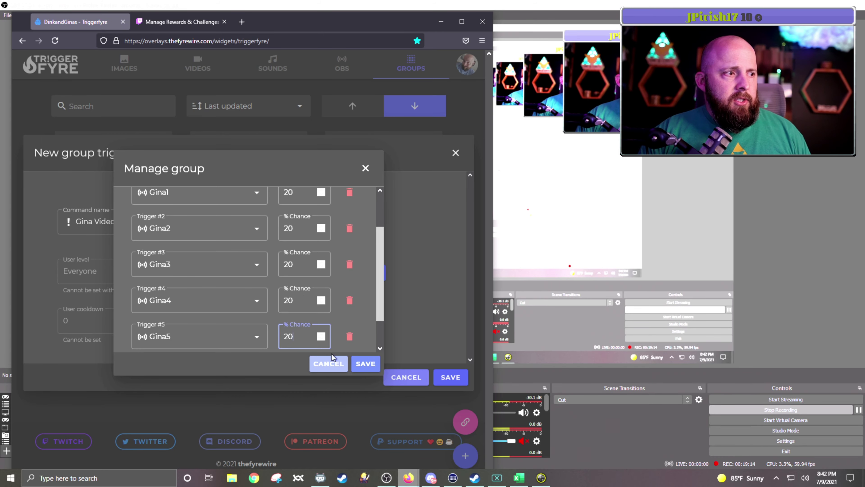
pyautogui.click(374, 364)
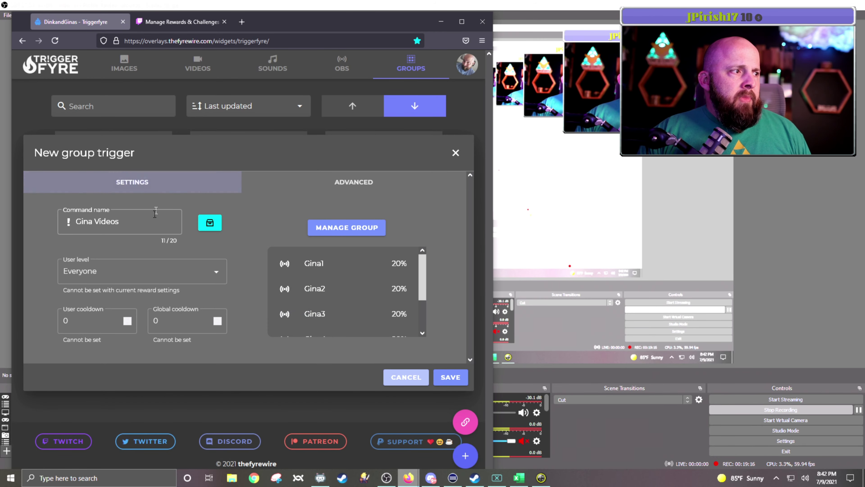
pyautogui.click(453, 377)
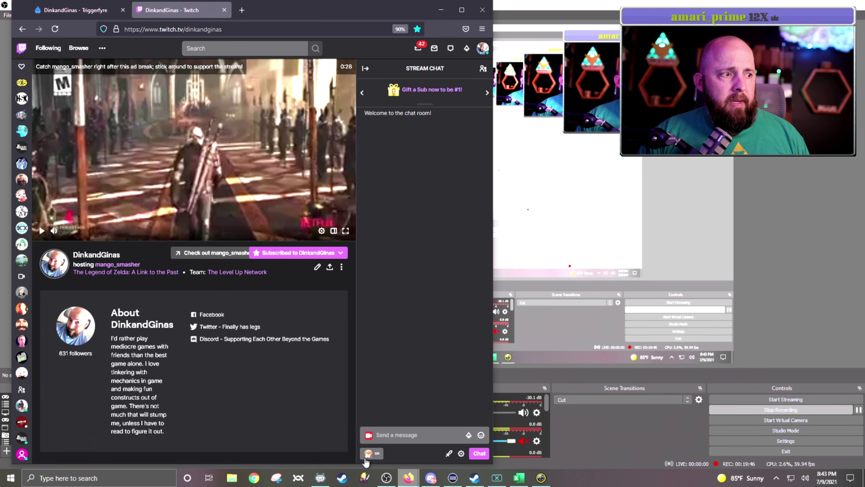
# Redeem the Gina Videos channel points reward on Twitch.
pyautogui.click(368, 453)
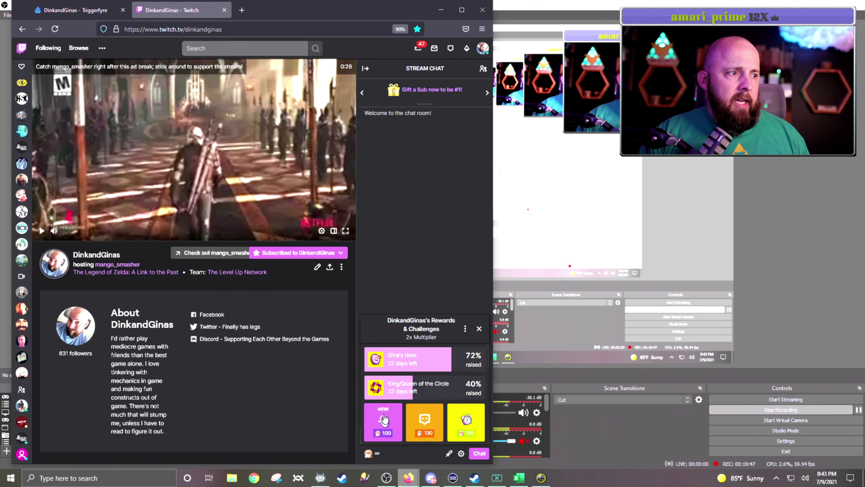
pyautogui.scroll(-3, 422, 388)
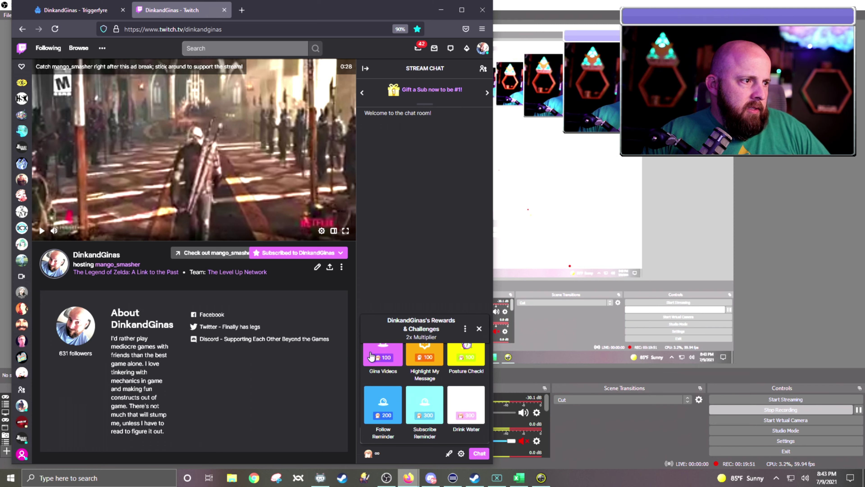
pyautogui.click(387, 357)
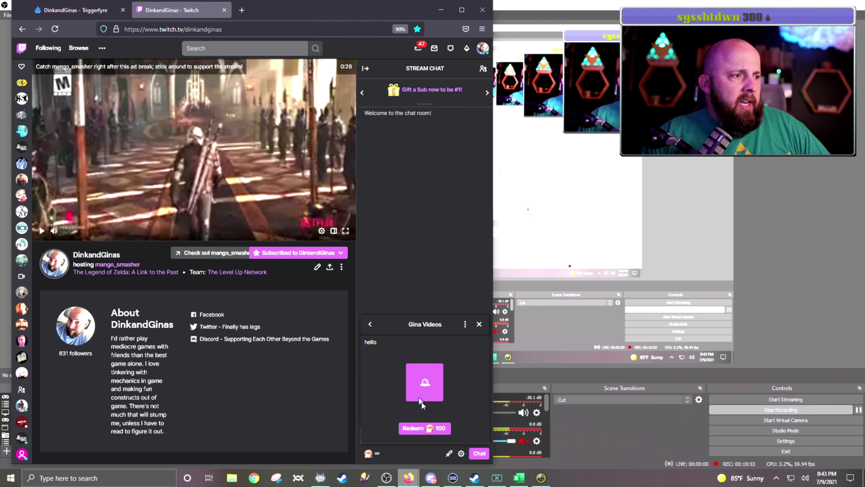
pyautogui.click(421, 429)
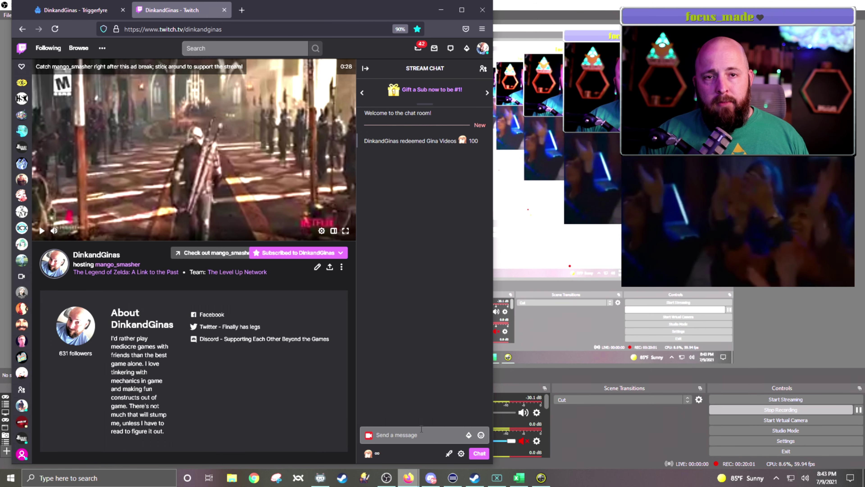
# Redeem the Gina Videos reward a second time to trigger another random clip.
pyautogui.click(373, 456)
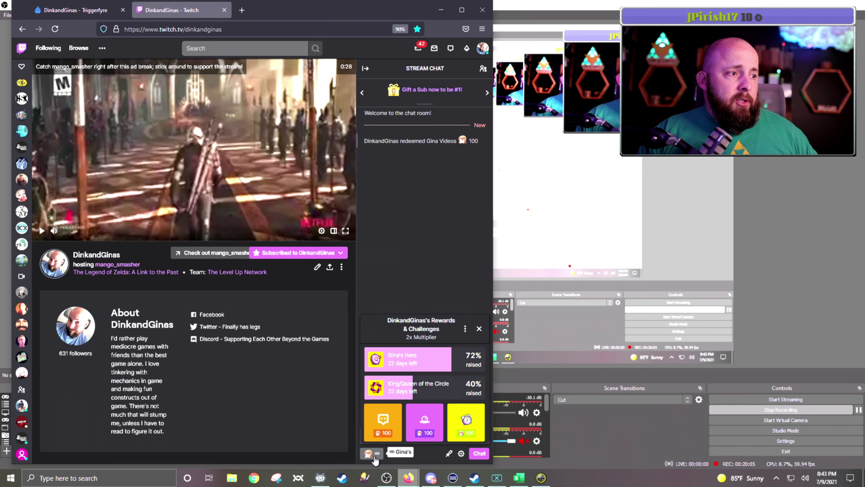
pyautogui.scroll(-3, 404, 426)
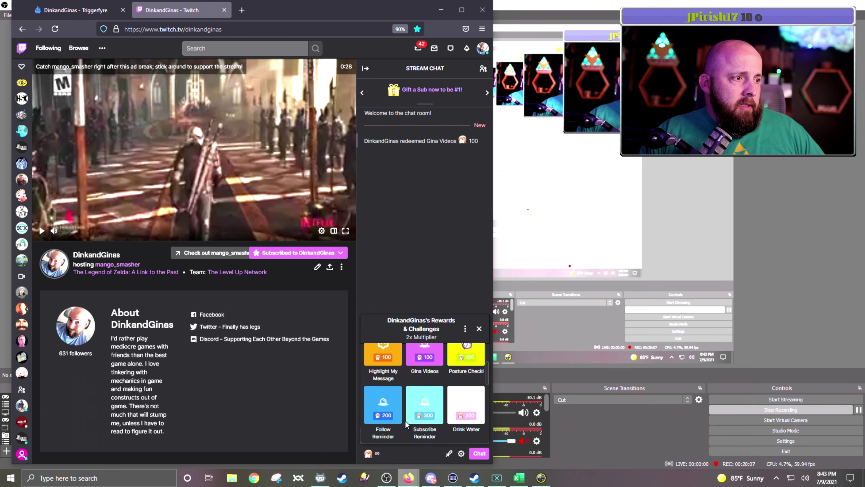
pyautogui.click(425, 354)
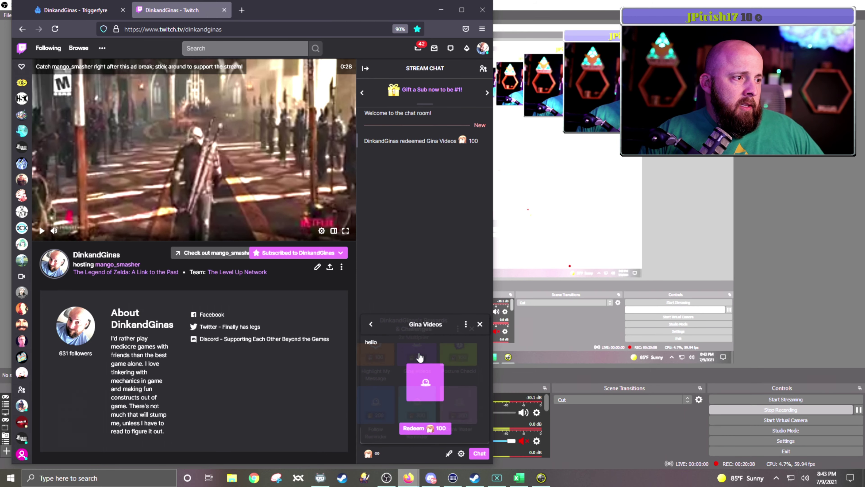
pyautogui.click(416, 431)
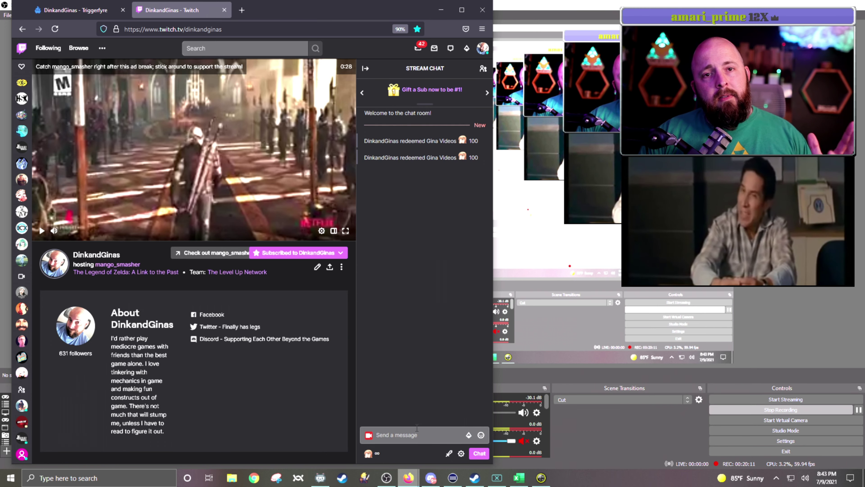